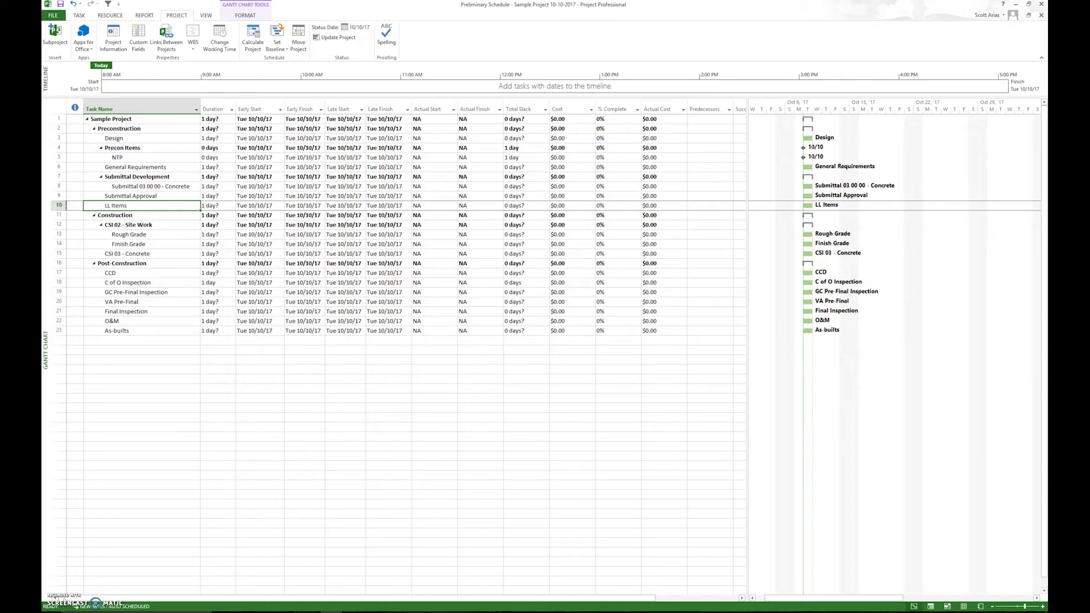
Step: Enter durations of 10 days for Design, 14 for Submittal 03 00 00 - Concrete, and 1 for Final Inspection
left_click(150, 156)
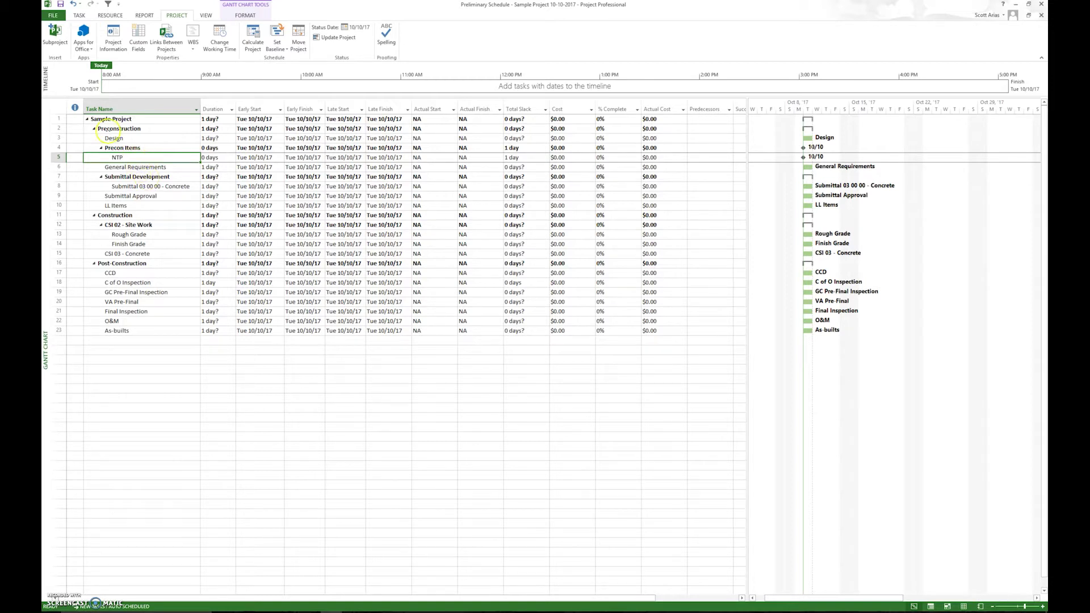
left_click(215, 157)
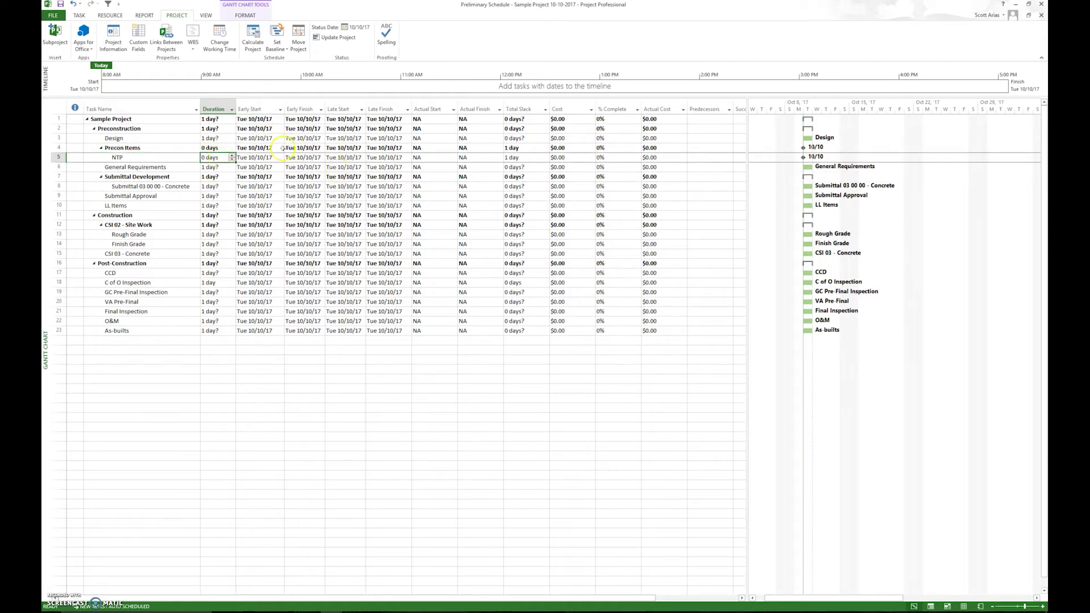
left_click(221, 138)
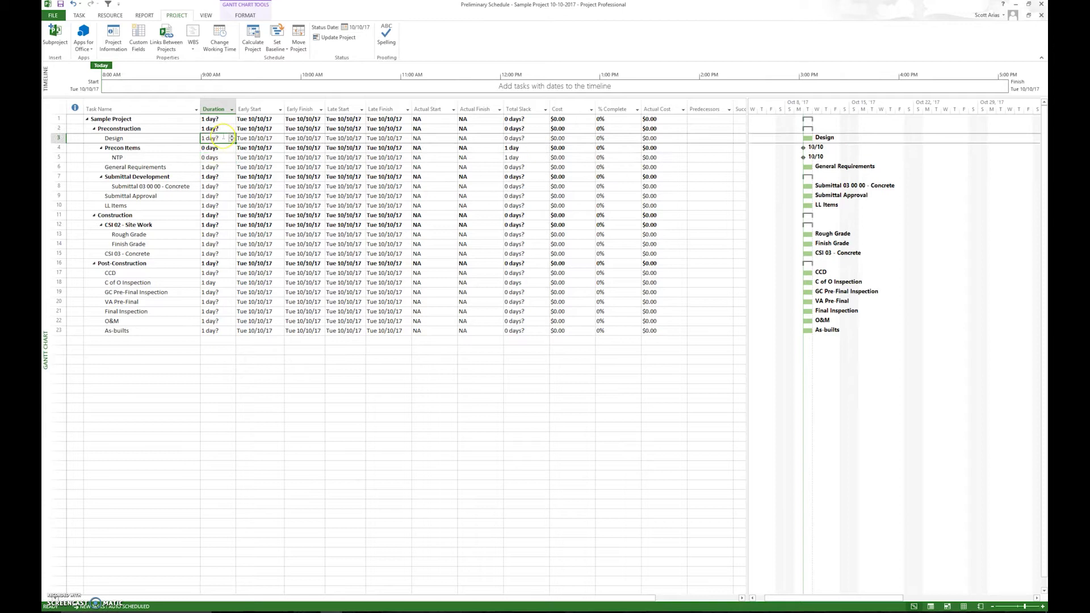
type("10")
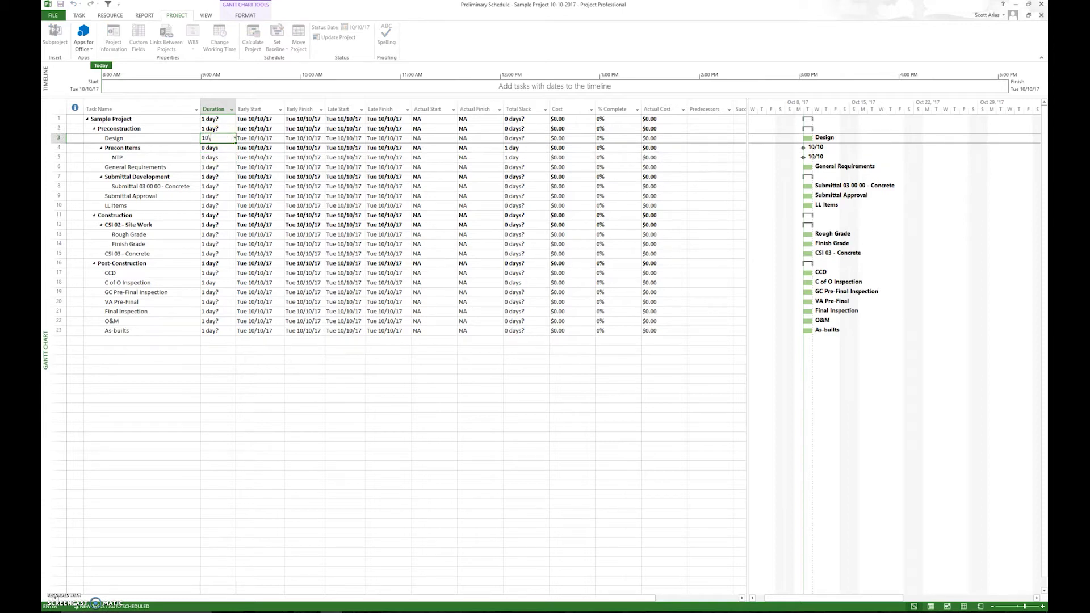
key("Return")
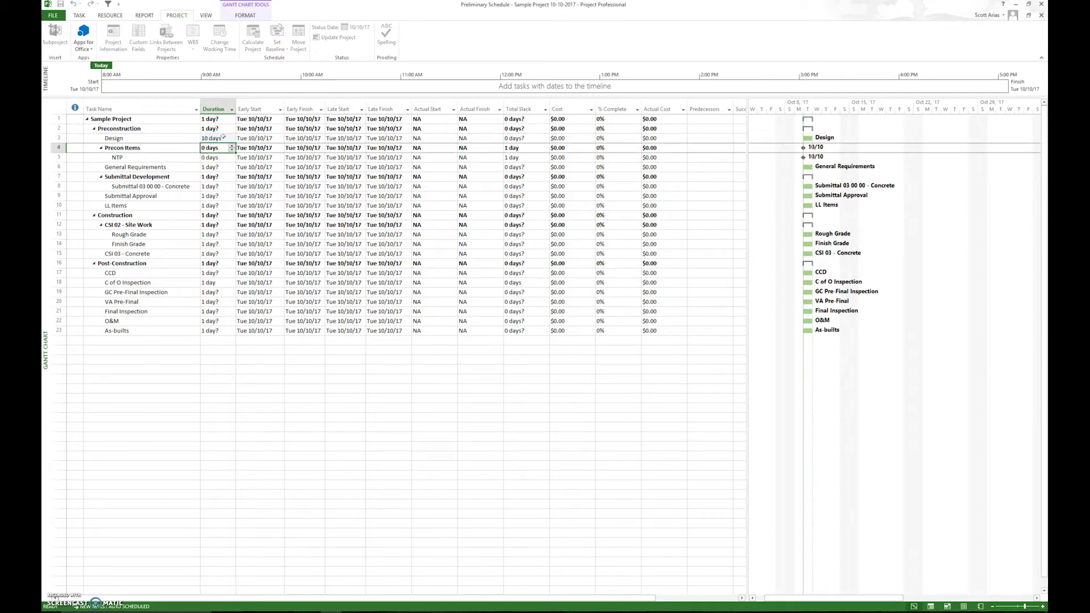
left_click(221, 186)
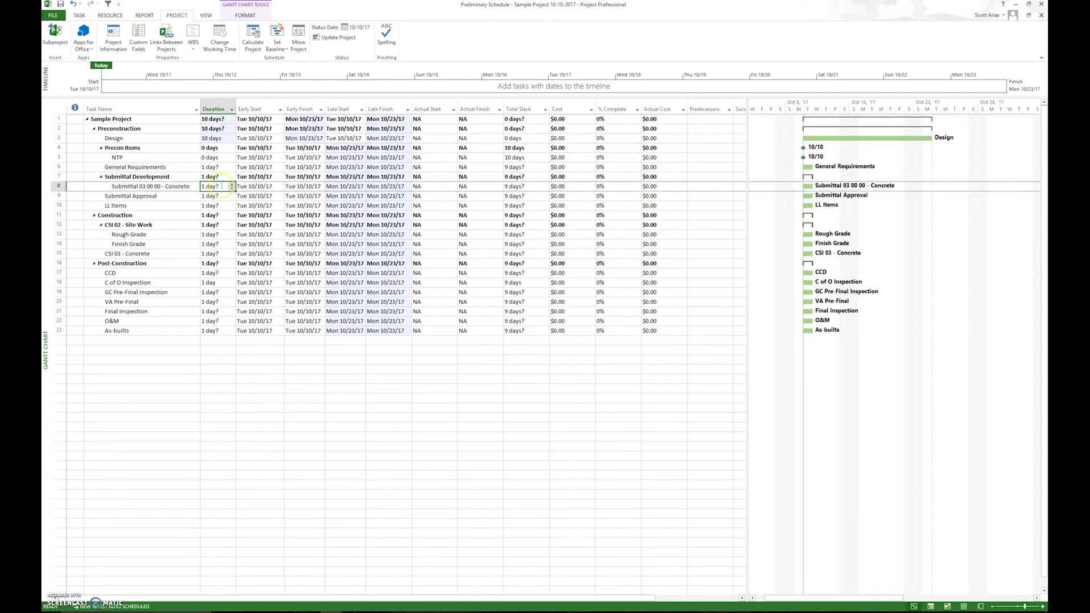
type("14")
key("Return")
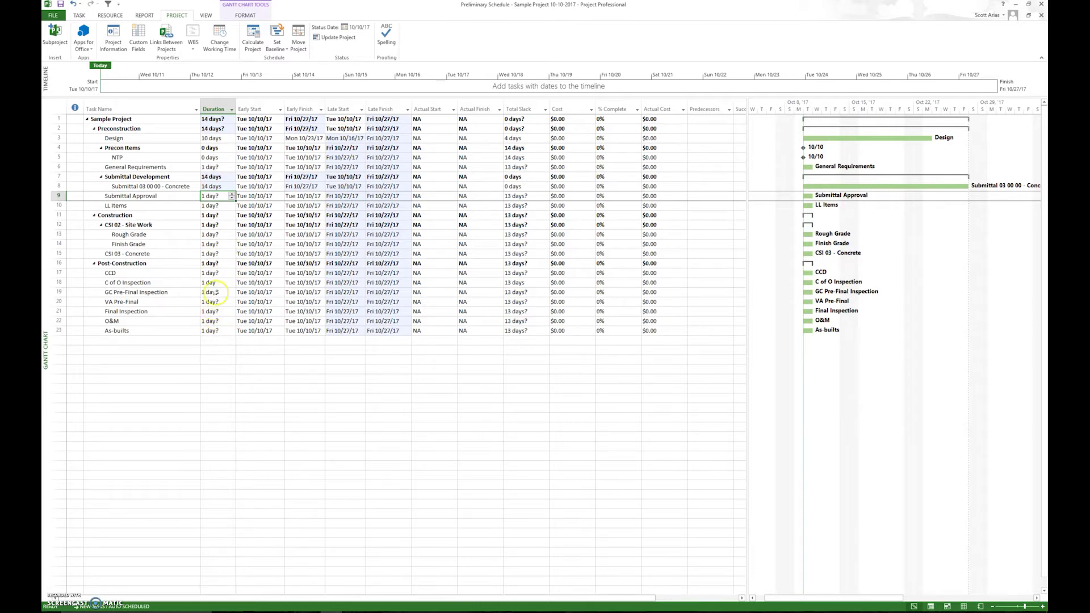
left_click(215, 311)
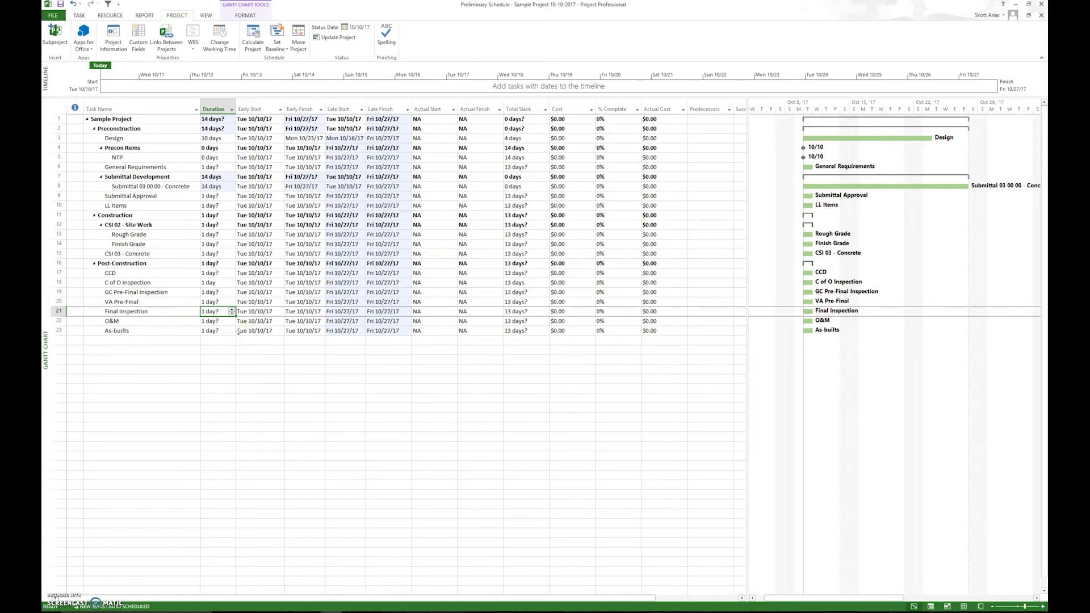
type("1")
key("Return")
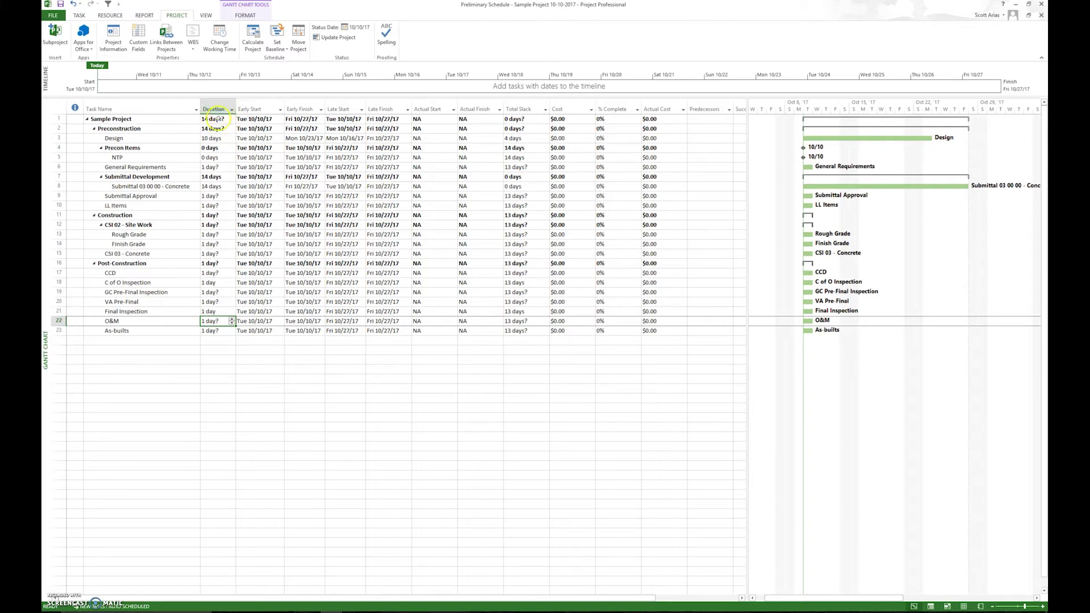
left_click(88, 119)
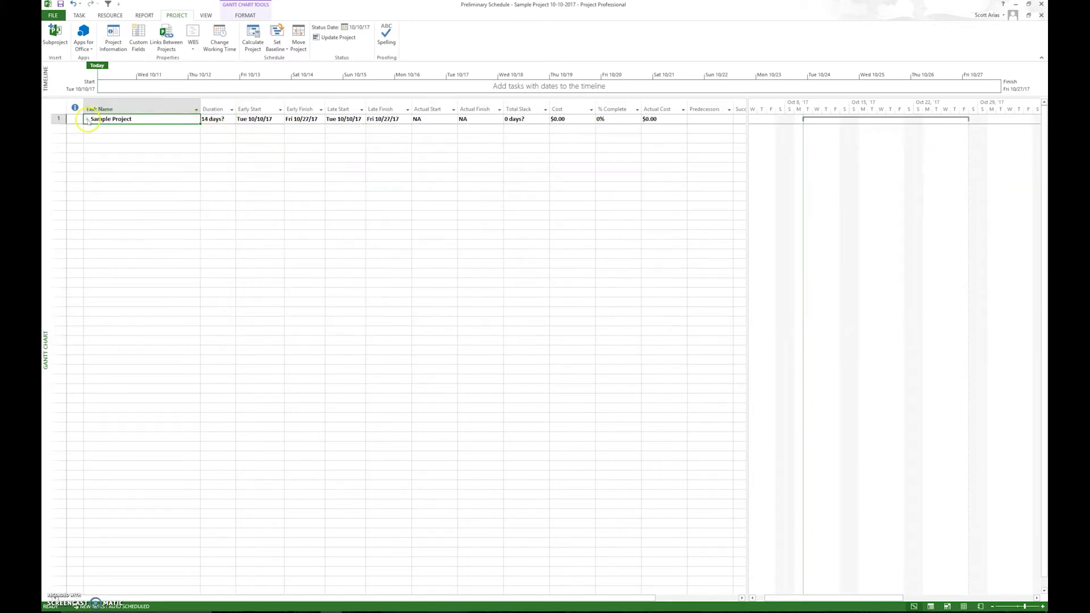
left_click(88, 119)
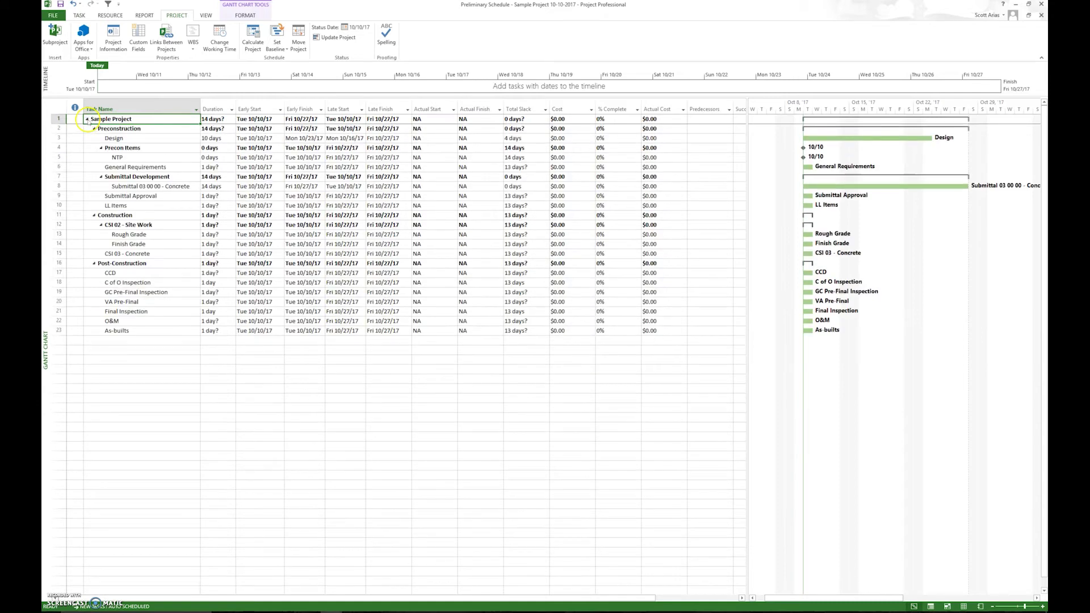
left_click(219, 311)
left_click(226, 282)
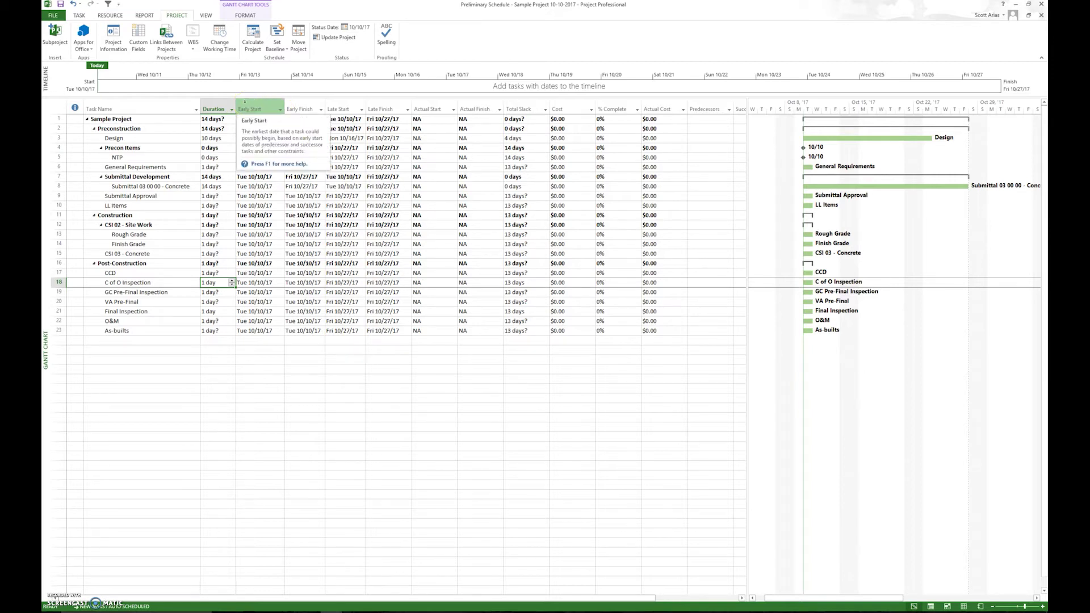
Step: Insert a new Duration1 field column before the Early Start column
left_click(252, 106)
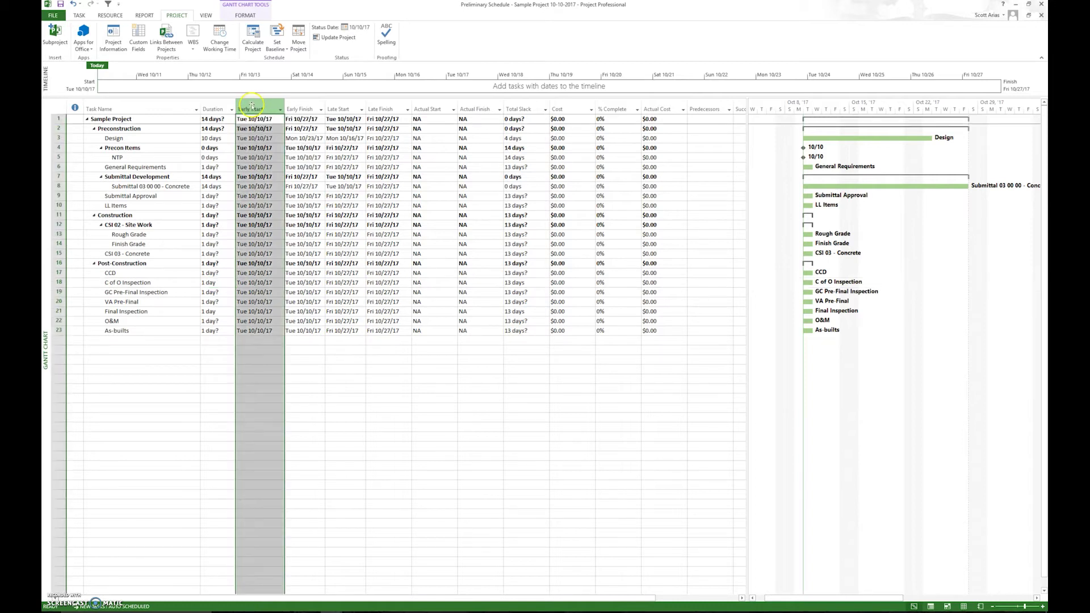
right_click(251, 106)
key("Escape")
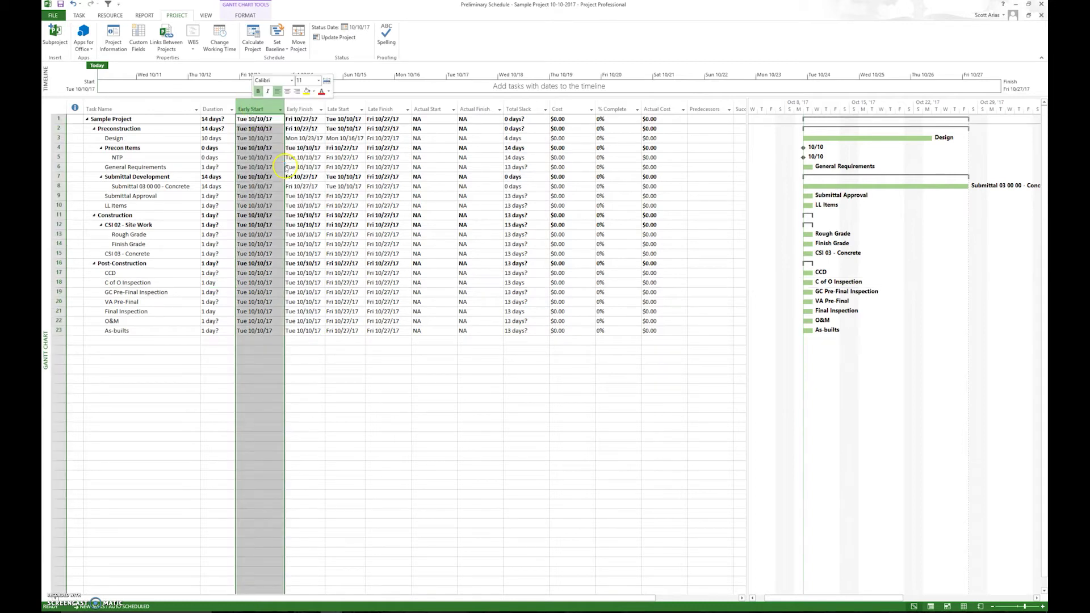
key("Insert")
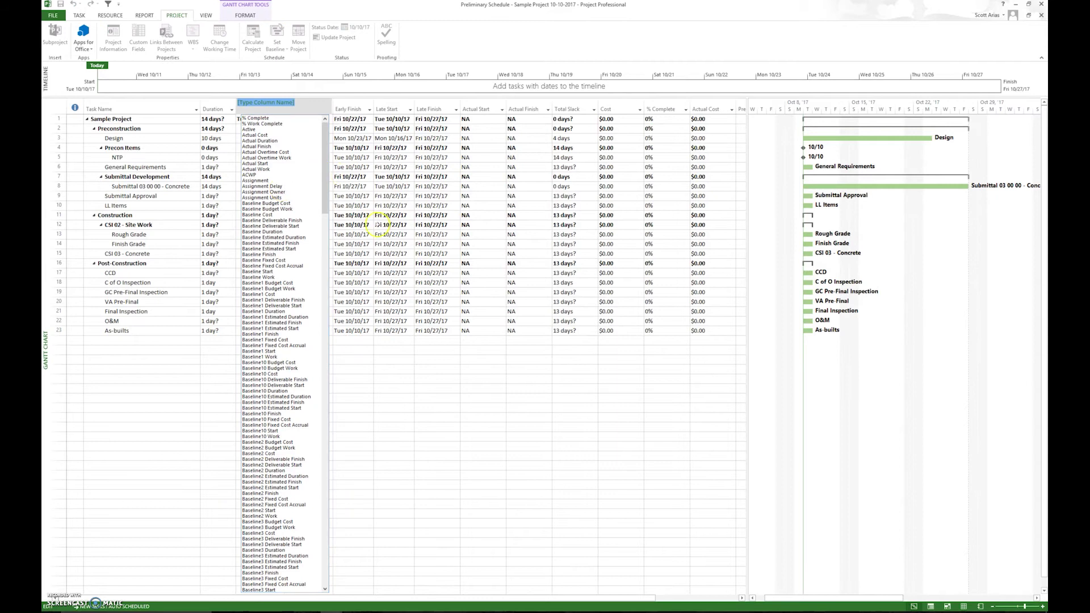
left_click_drag(327, 203, 312, 417)
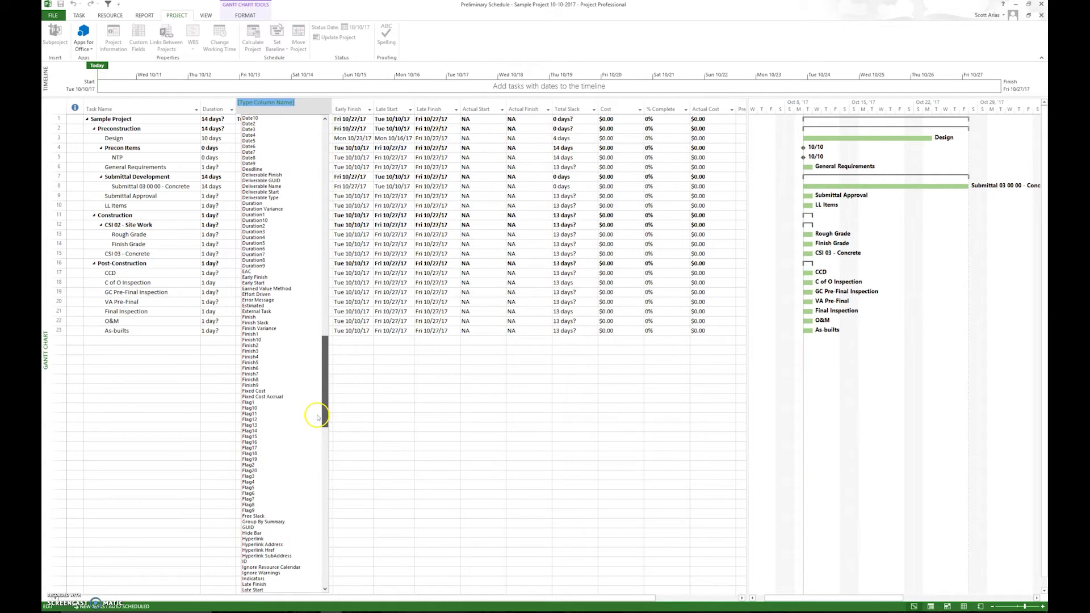
left_click(255, 215)
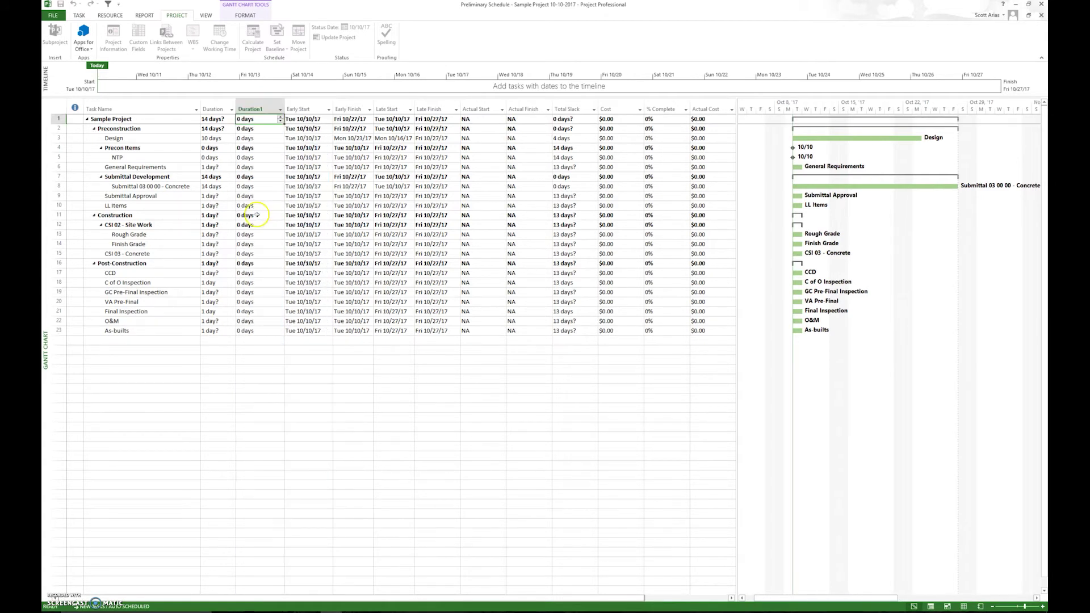
Step: Give the Duration1 column the title 'Mandays' in its Field Settings
right_click(251, 108)
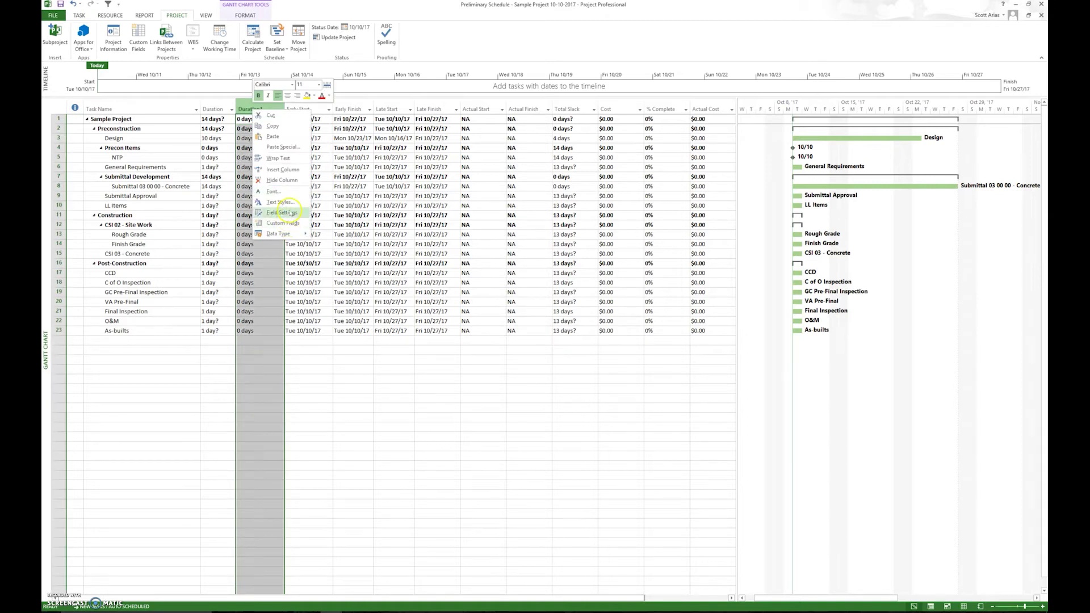
left_click(291, 213)
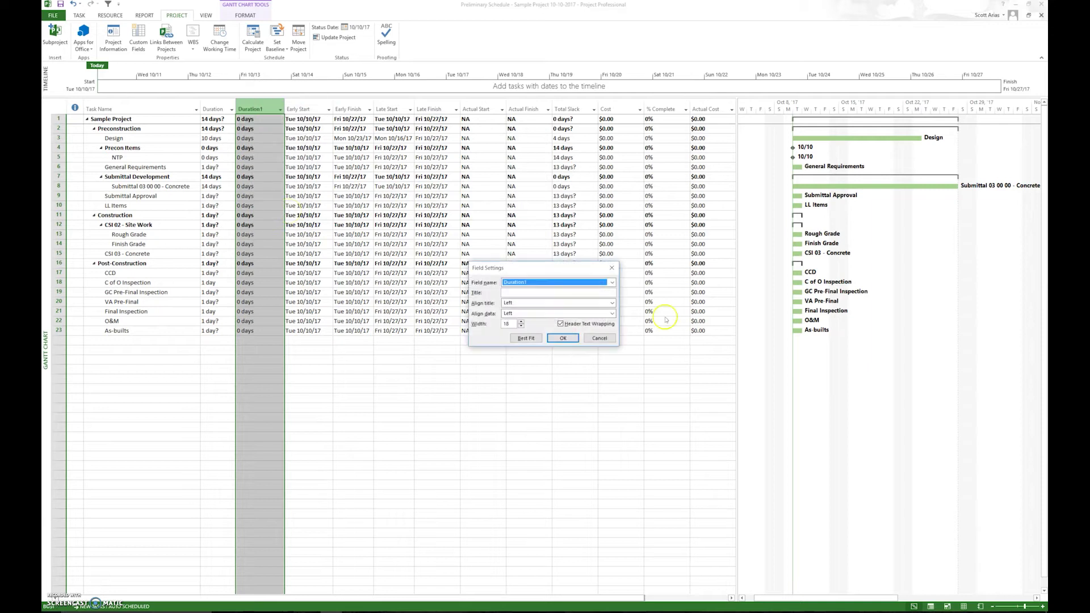
left_click(522, 293)
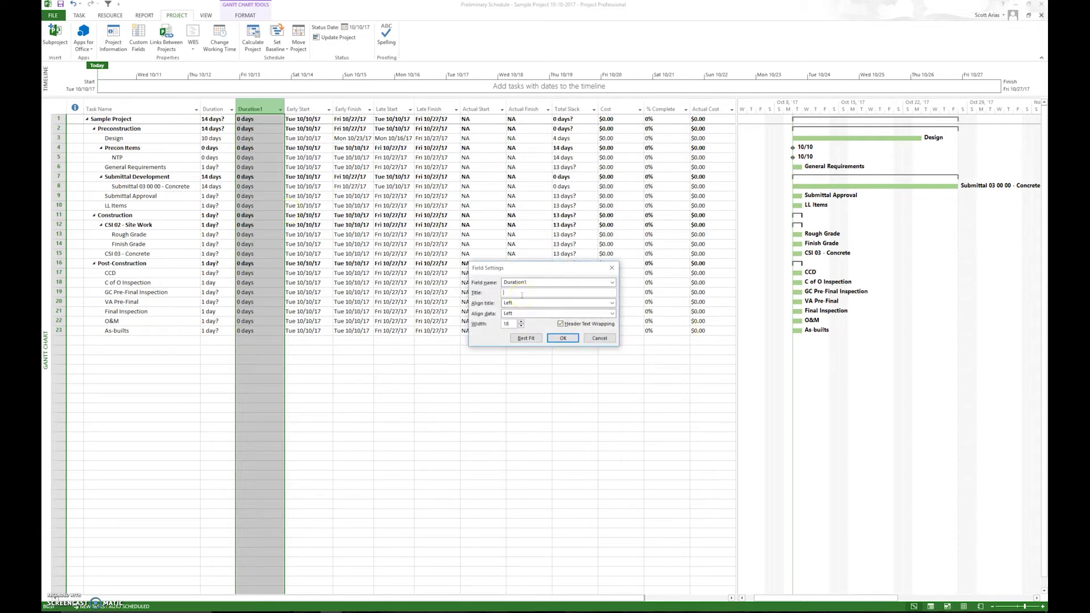
type("Mandays")
left_click(563, 339)
left_click(254, 139)
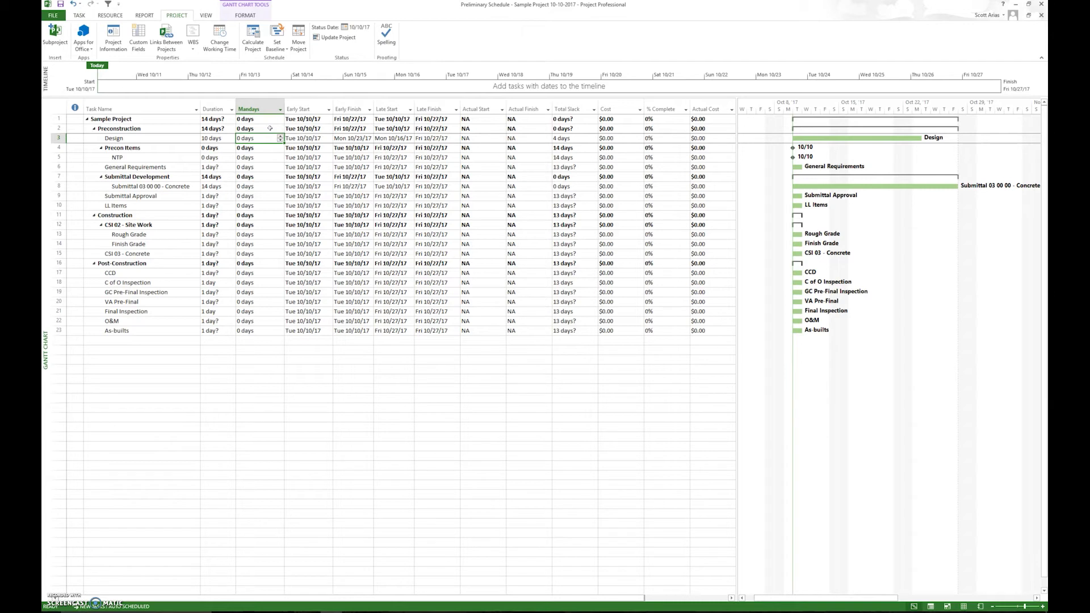
Step: Enter 20 Mandays for Design and 14 Mandays for the concrete submittal
type("20")
key("Return")
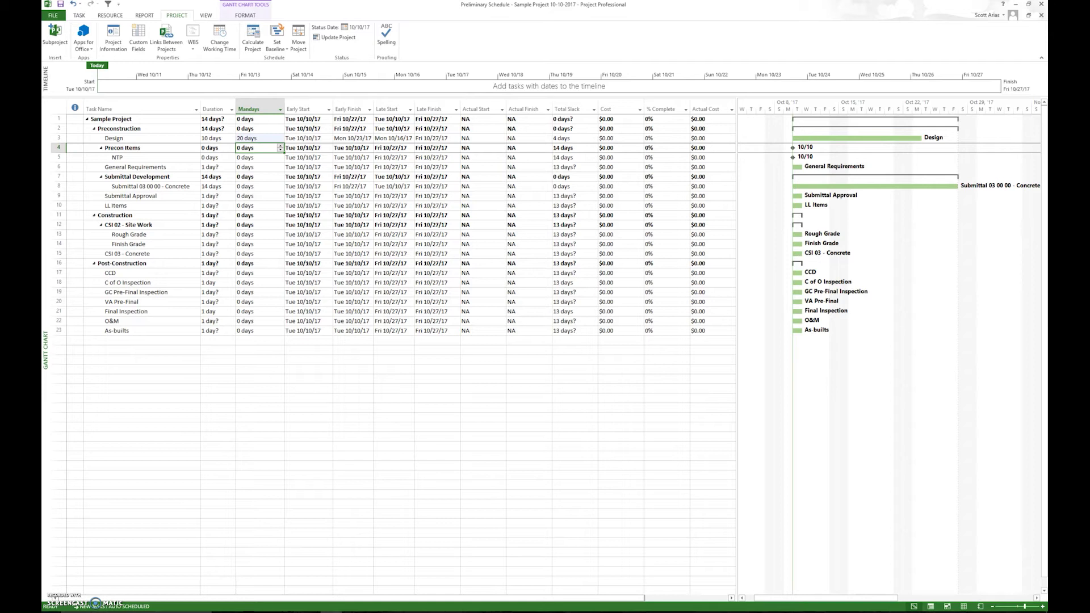
key("Down")
key("Down")
key("Down")
key("Down")
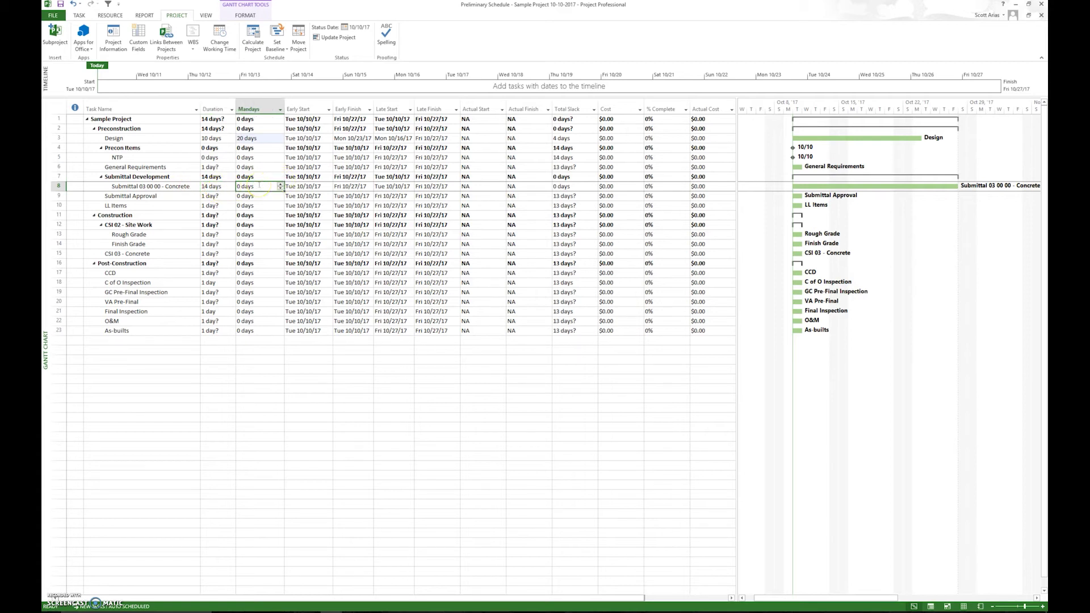
type("14")
key("Return")
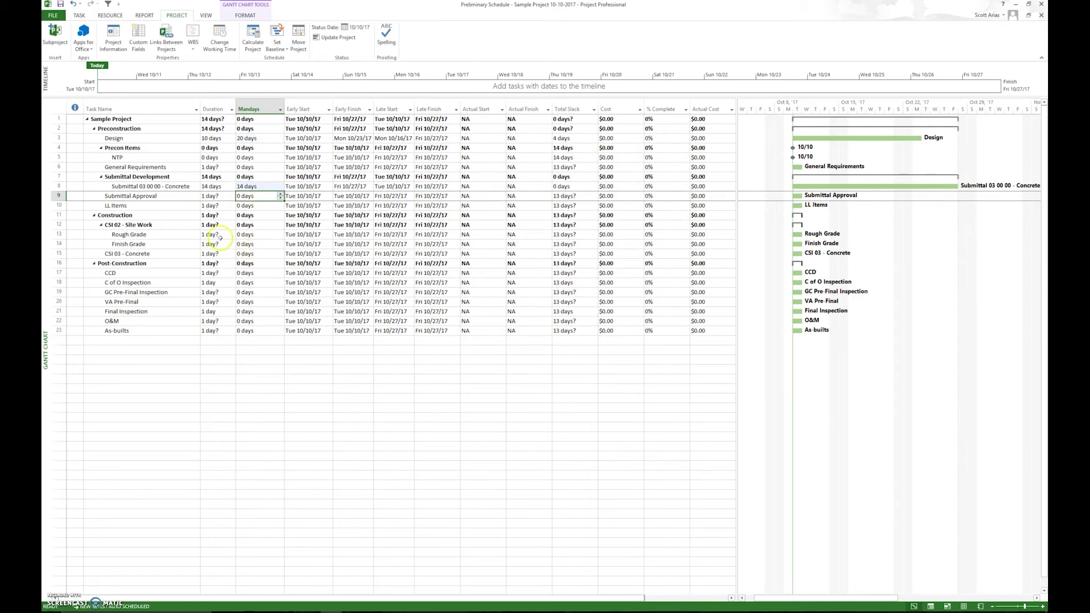
Step: Set Rough Grade's duration to 10 days and its Mandays to 50
left_click(216, 234)
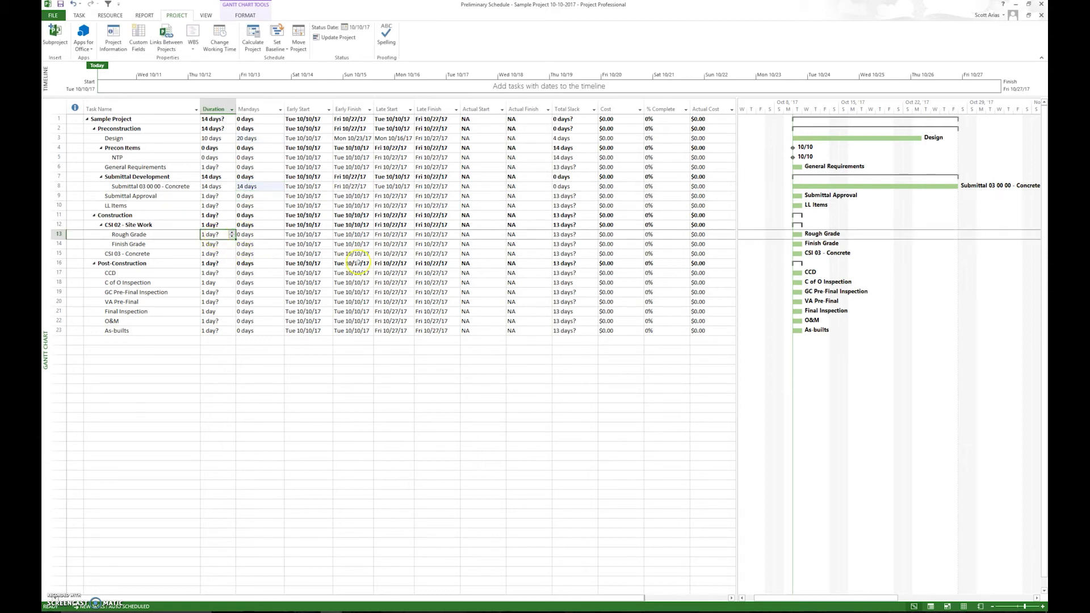
type("10")
key("Return")
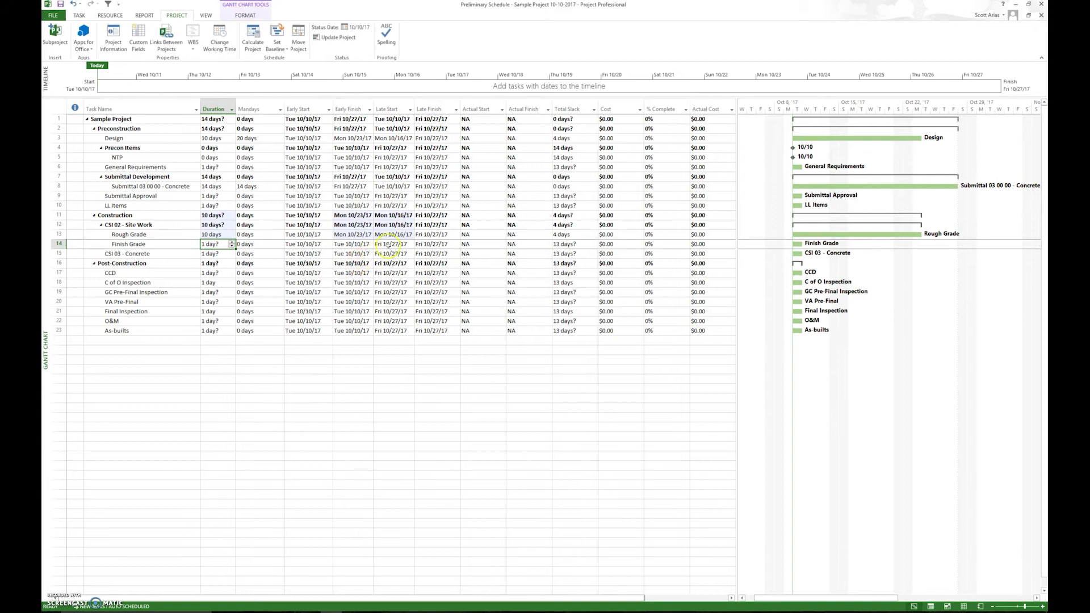
left_click(265, 234)
type("50")
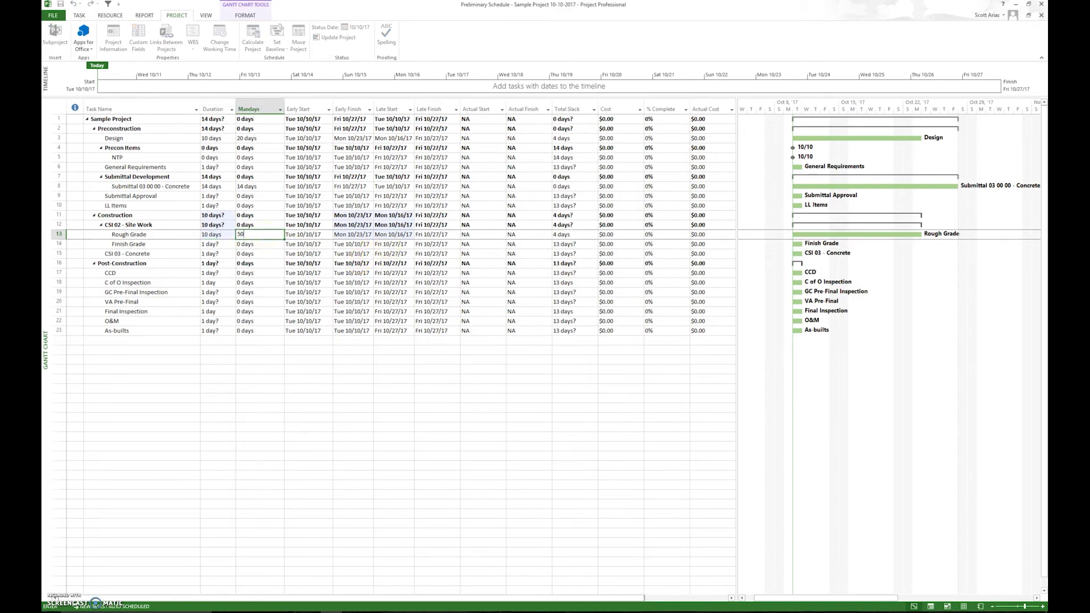
key("Return")
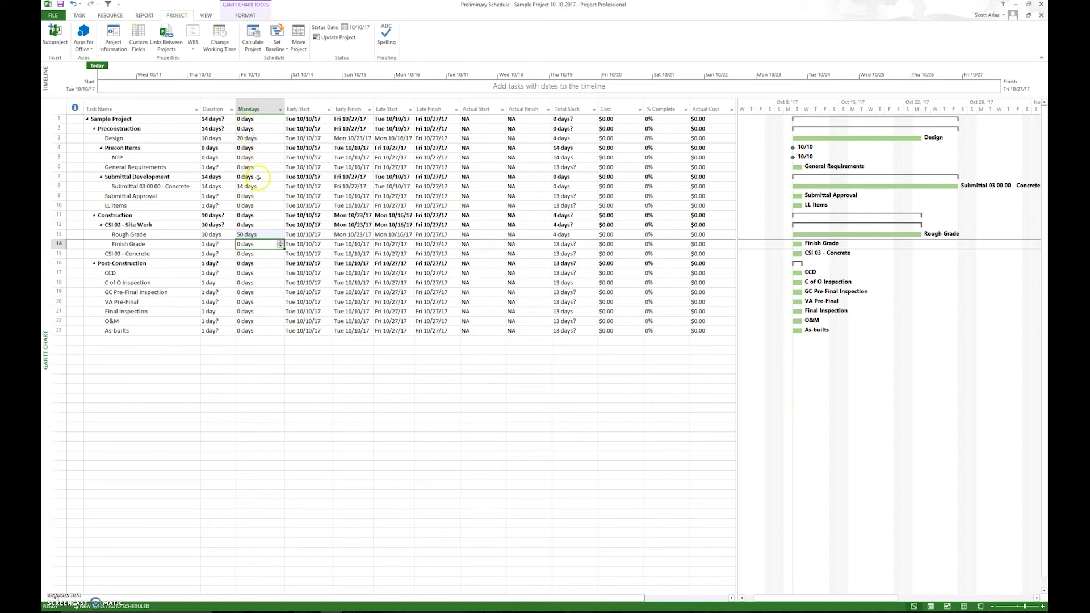
Step: Set the Mandays custom field to roll up to summary rows using Sum
left_click(257, 105)
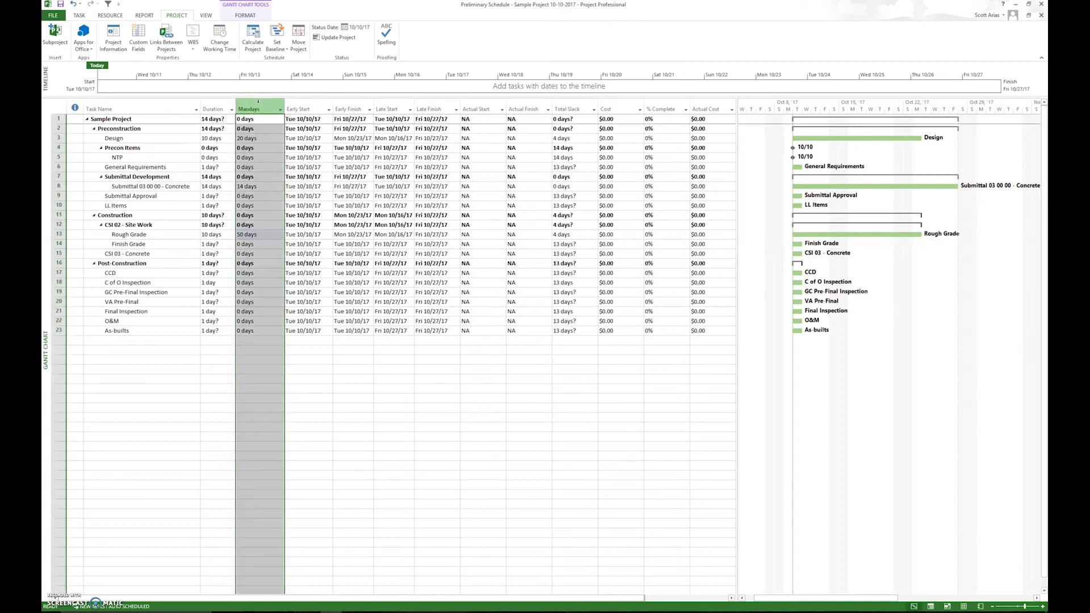
right_click(258, 105)
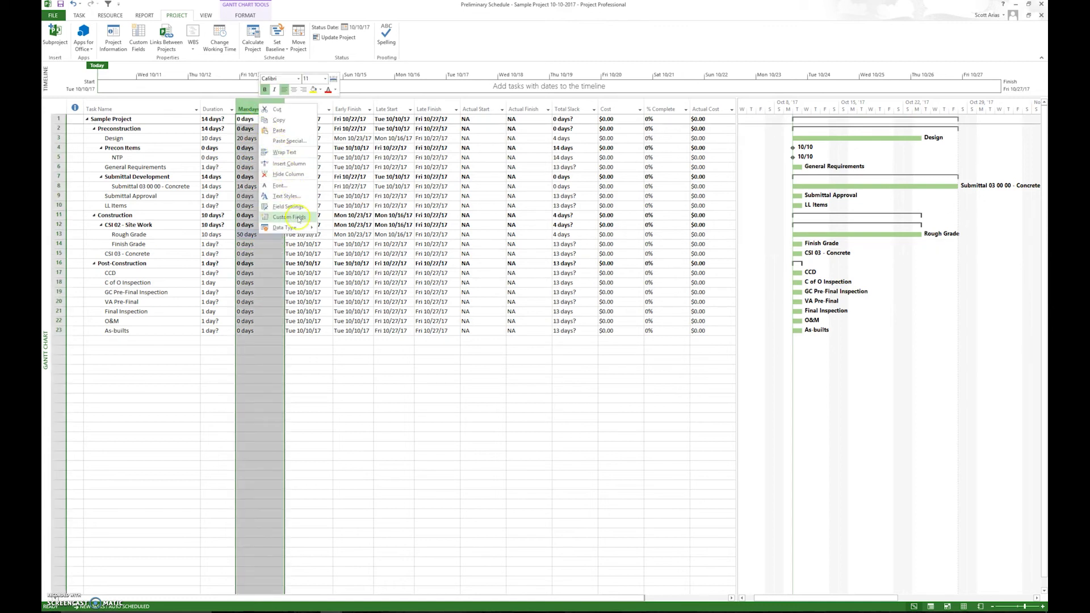
left_click(299, 218)
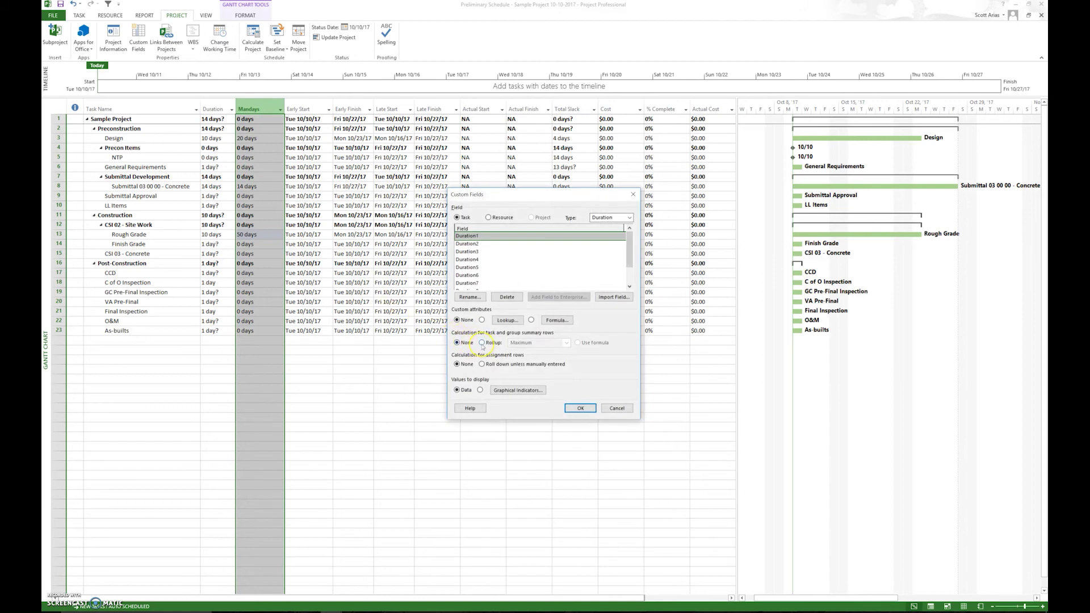
left_click(482, 343)
left_click(528, 342)
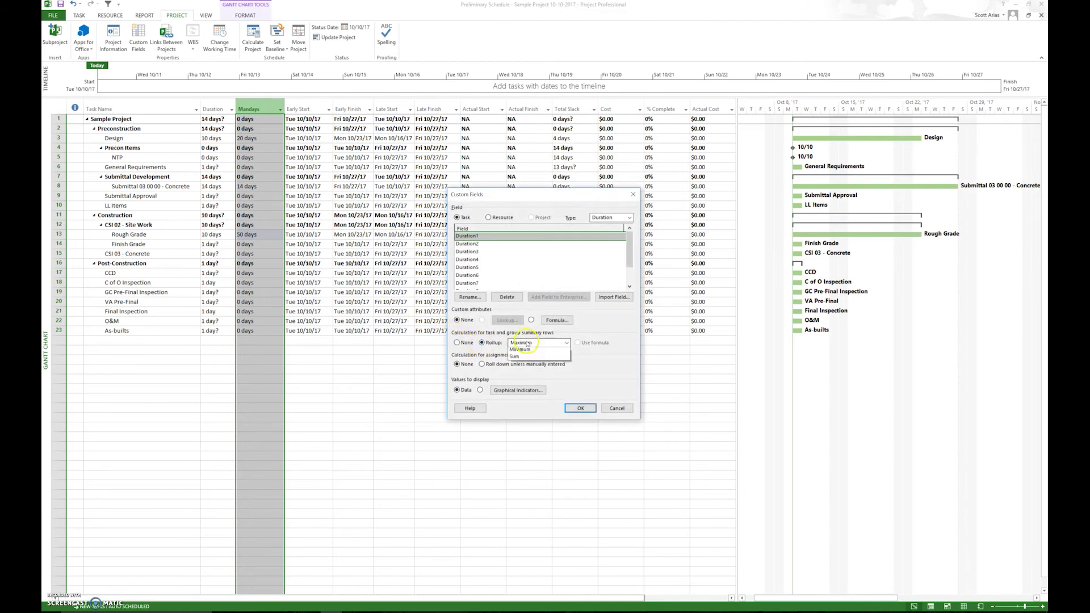
left_click(527, 379)
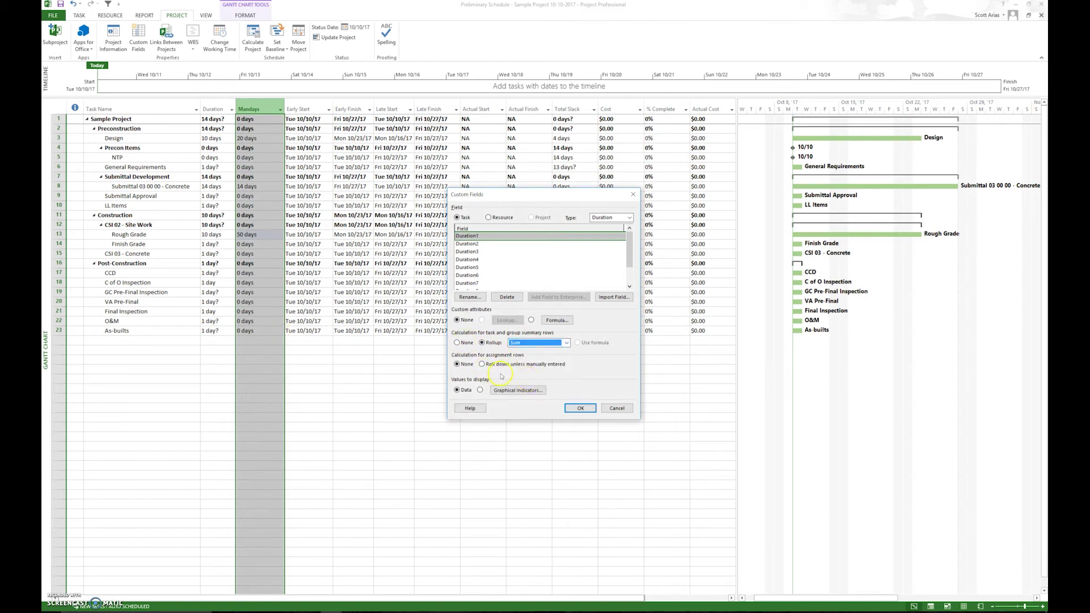
left_click(580, 408)
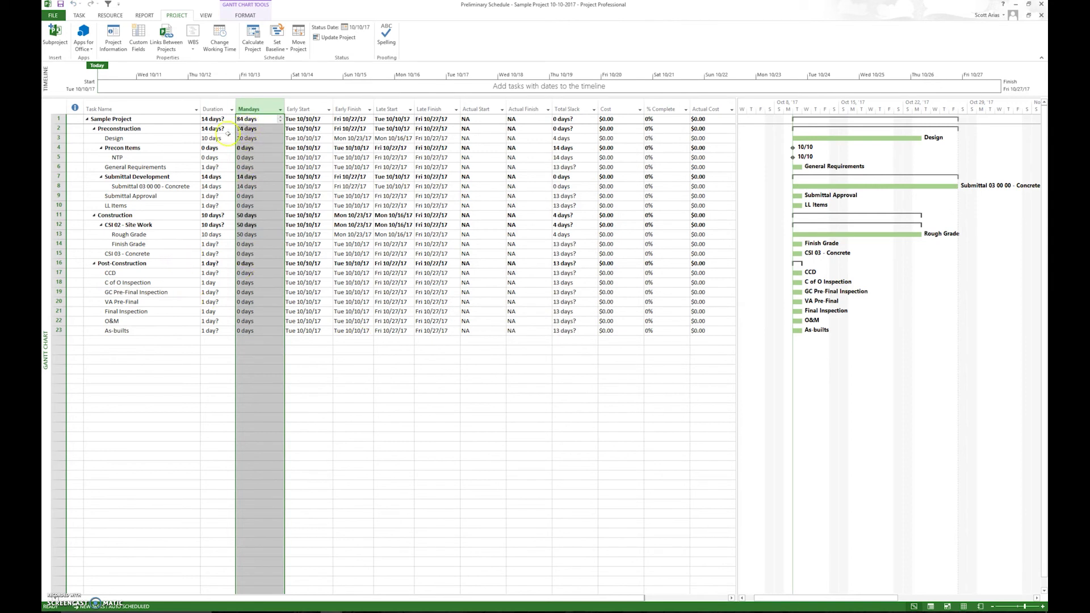
left_click(204, 109)
left_click(217, 116)
key("ctrl+z")
left_click(214, 110)
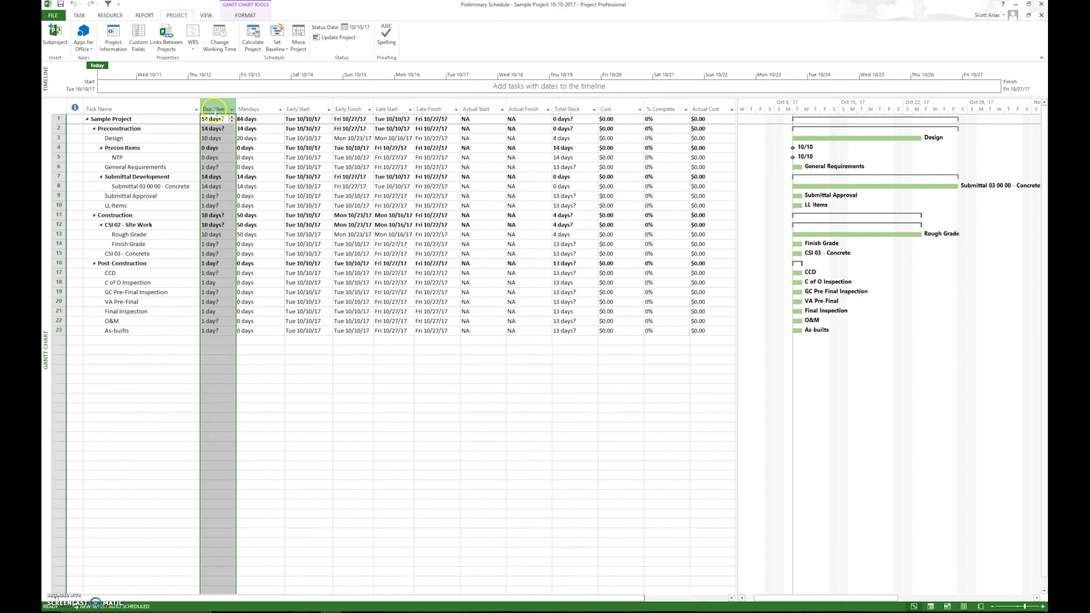
left_click(251, 108)
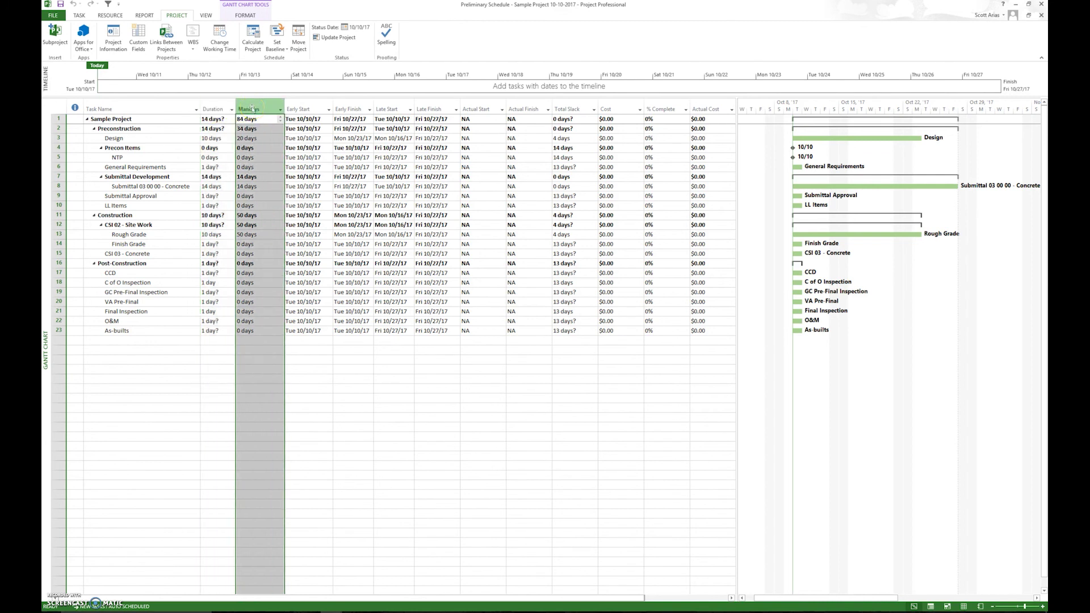